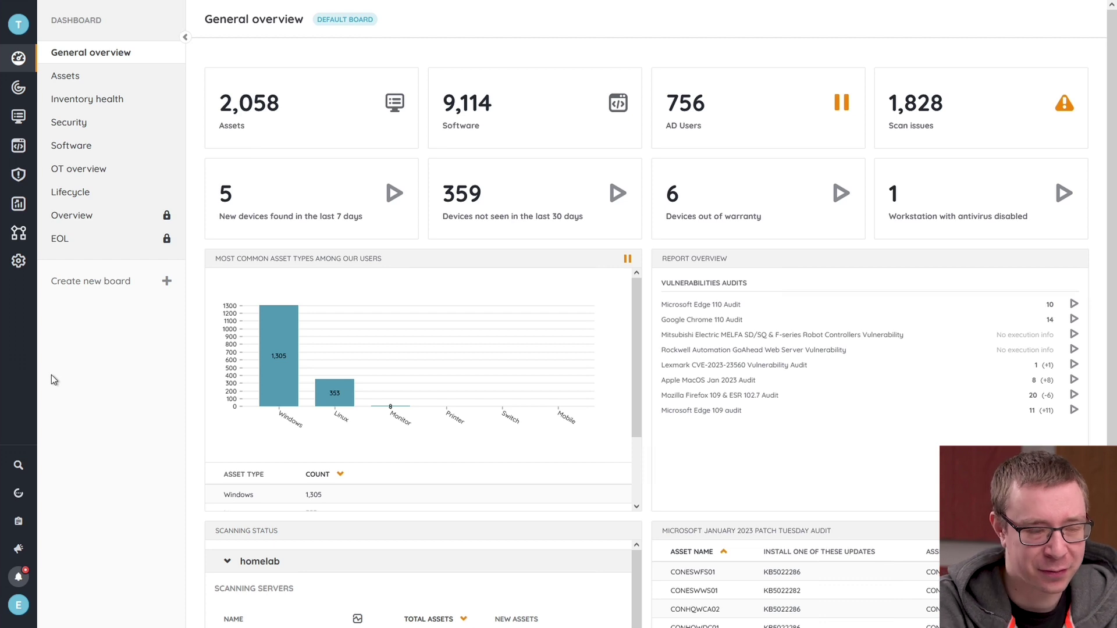
# Open the Asset Radar overview from the Scanning section to reach the server's detection log.
pyautogui.click(20, 88)
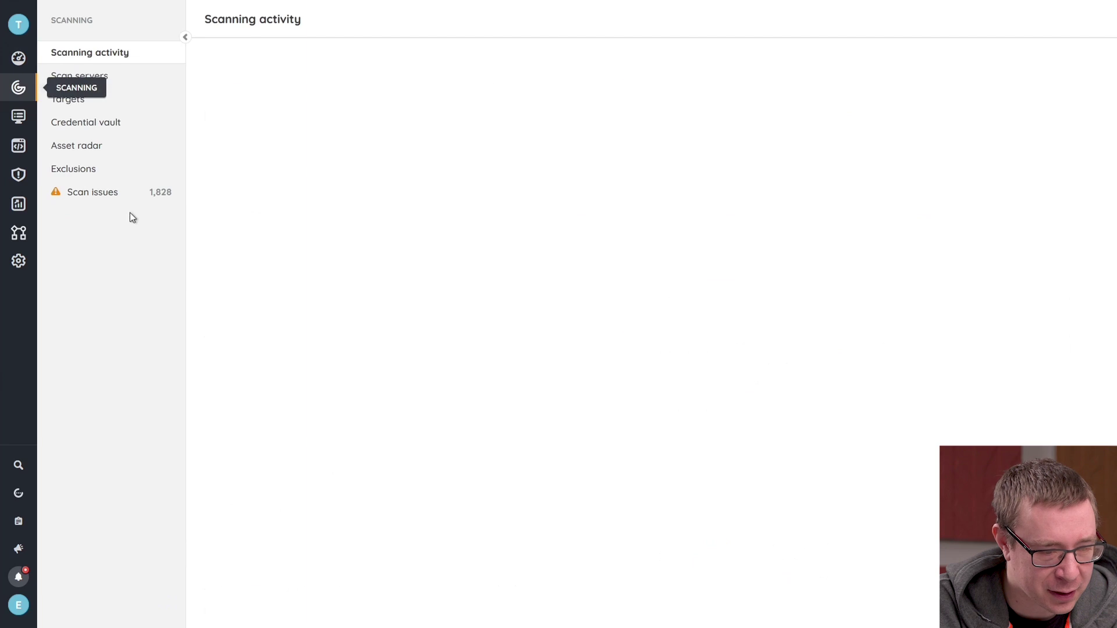
pyautogui.click(87, 156)
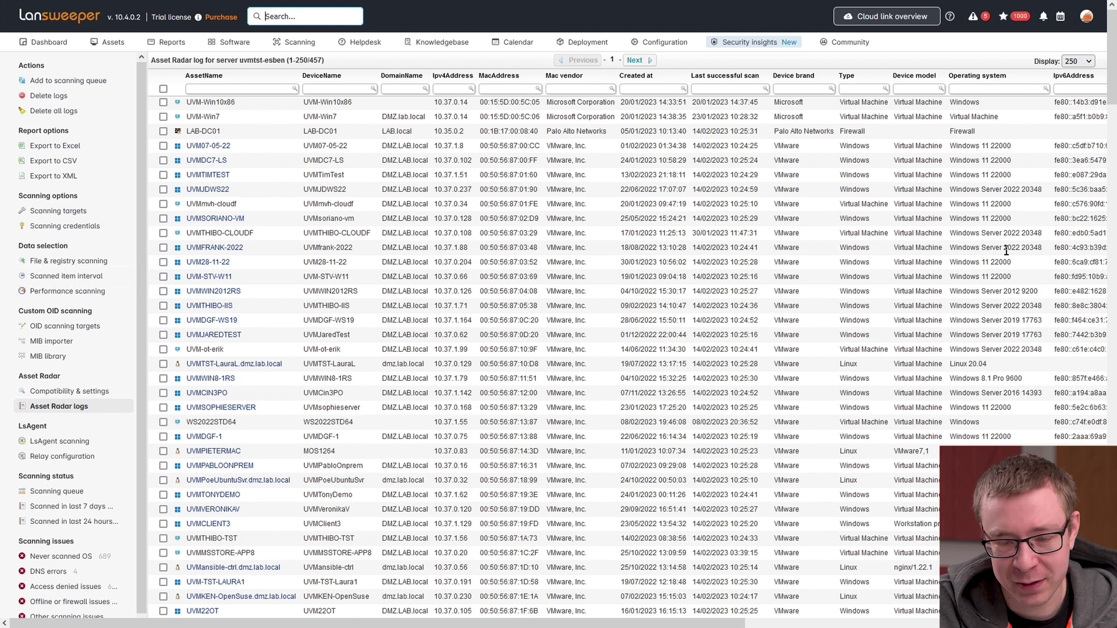
# Scroll across the log columns, copy the UVM07-05-22 DeviceName cell, and return to the overview tab.
pyautogui.hscroll(2, 1006, 251)
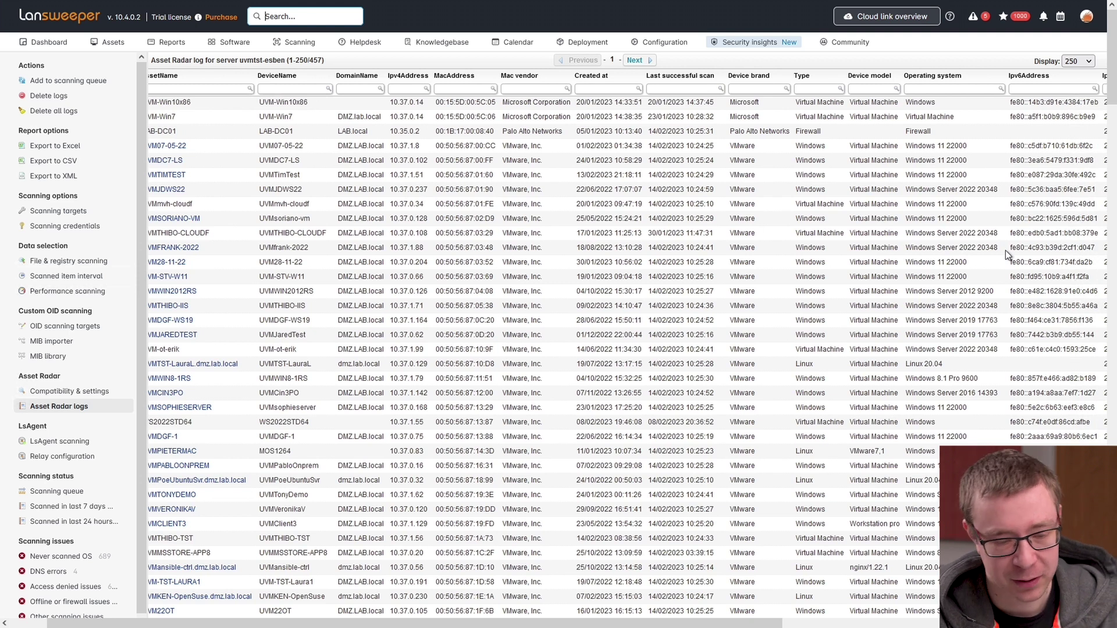
pyautogui.hscroll(9, 969, 262)
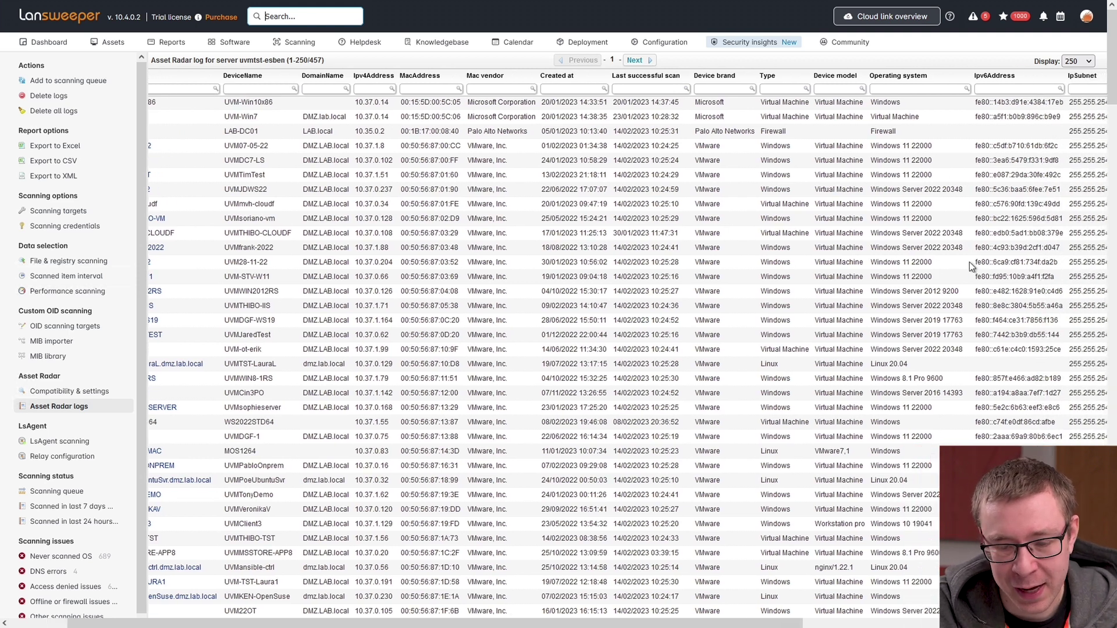
pyautogui.hscroll(7, 969, 261)
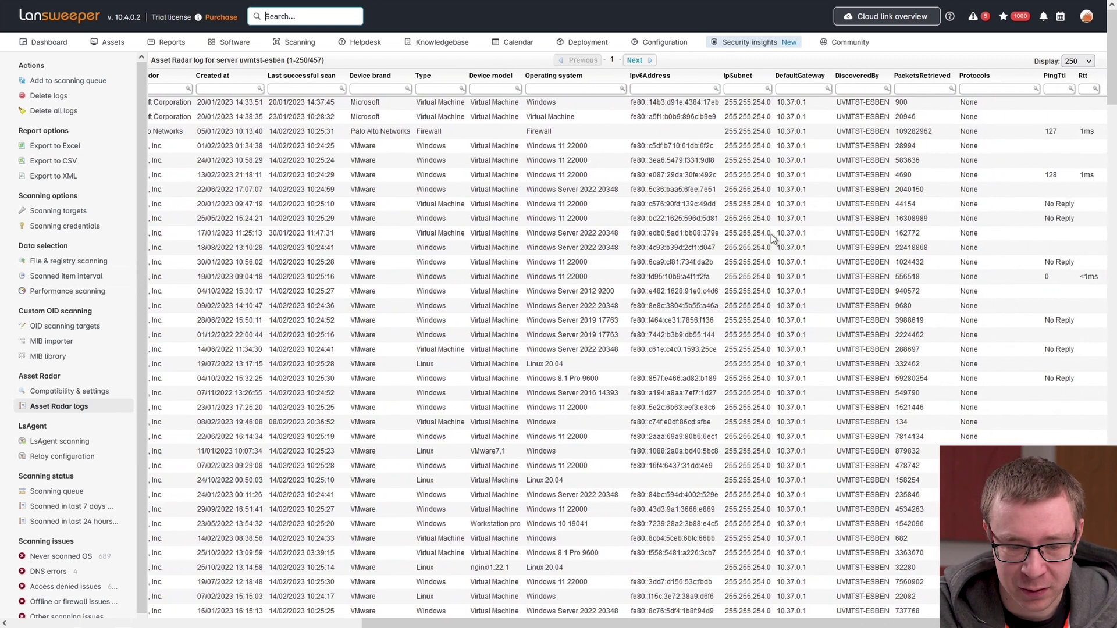
pyautogui.hscroll(-17, 658, 235)
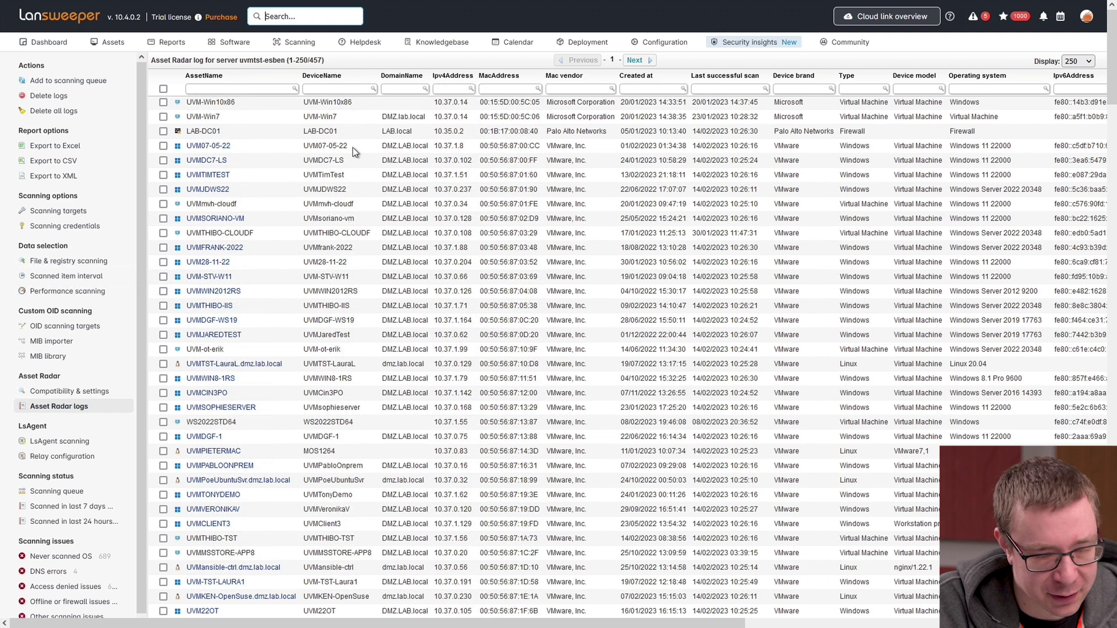
pyautogui.moveTo(353, 147); pyautogui.dragTo(301, 145)
pyautogui.hotkey('ctrl', 'c')
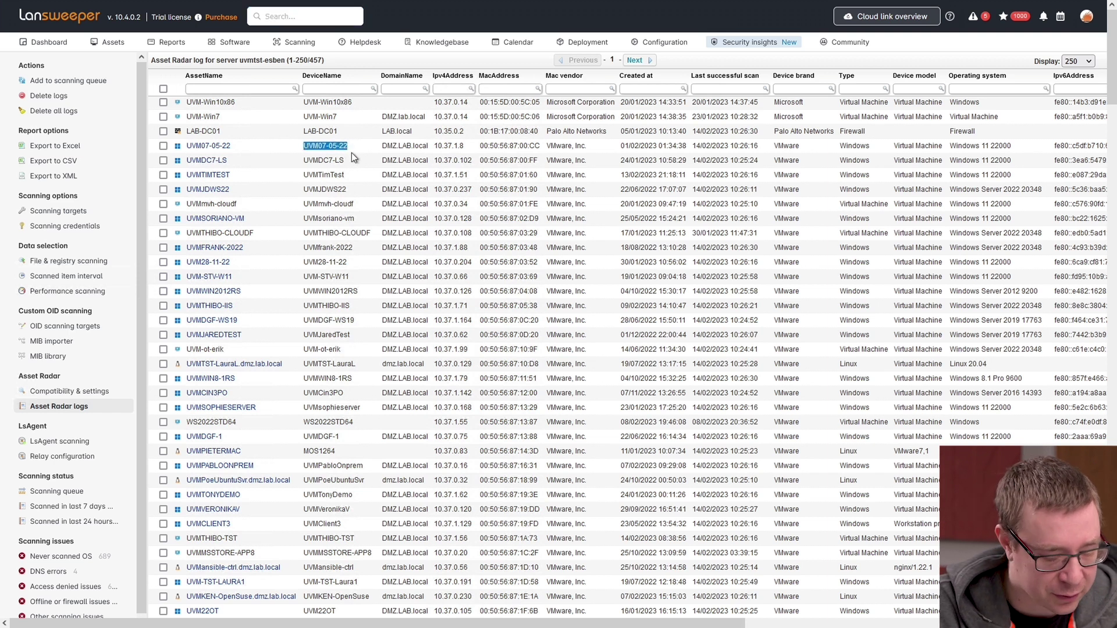
pyautogui.hotkey('ctrl', 'Tab')
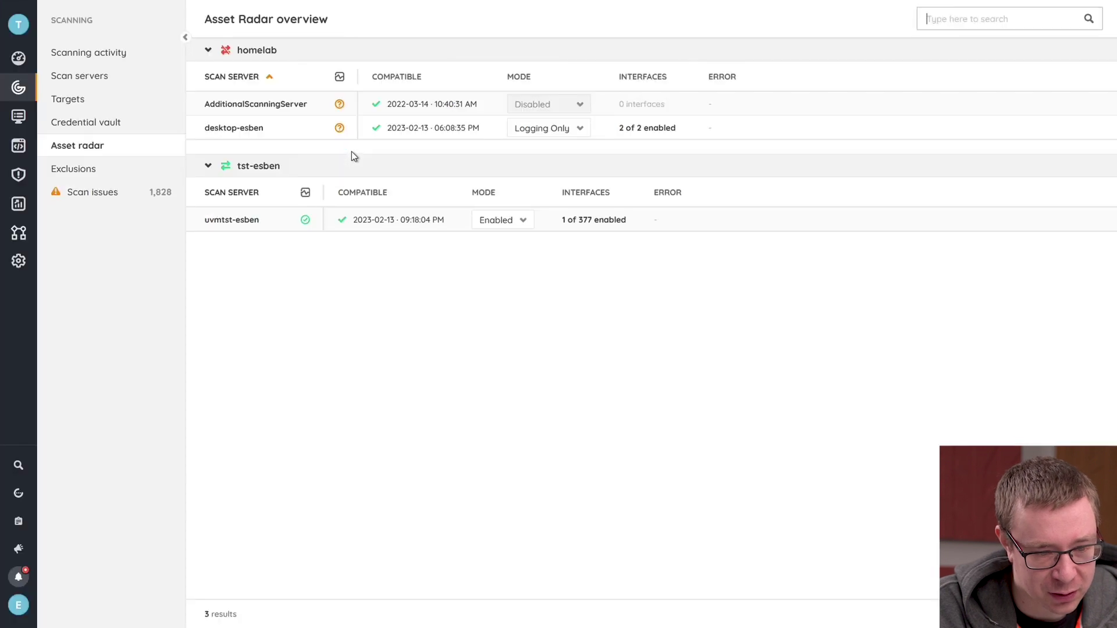
# Search the inventory for UVM07-05-22 and open its Windows 11 VMware asset page.
pyautogui.click(19, 122)
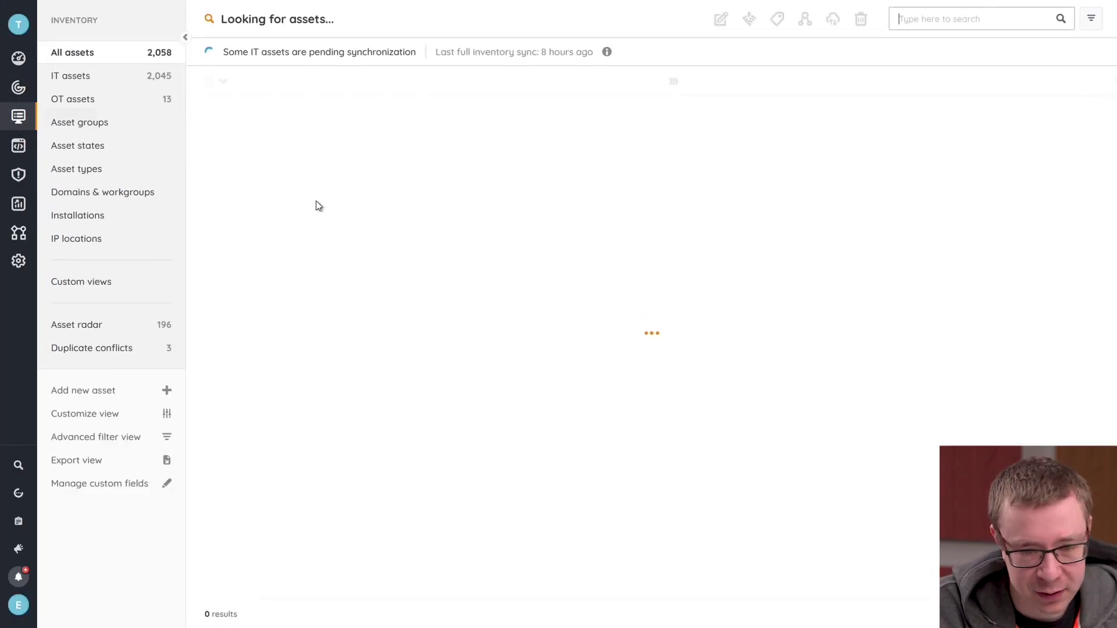
pyautogui.click(910, 13)
pyautogui.hotkey('ctrl', 'v')
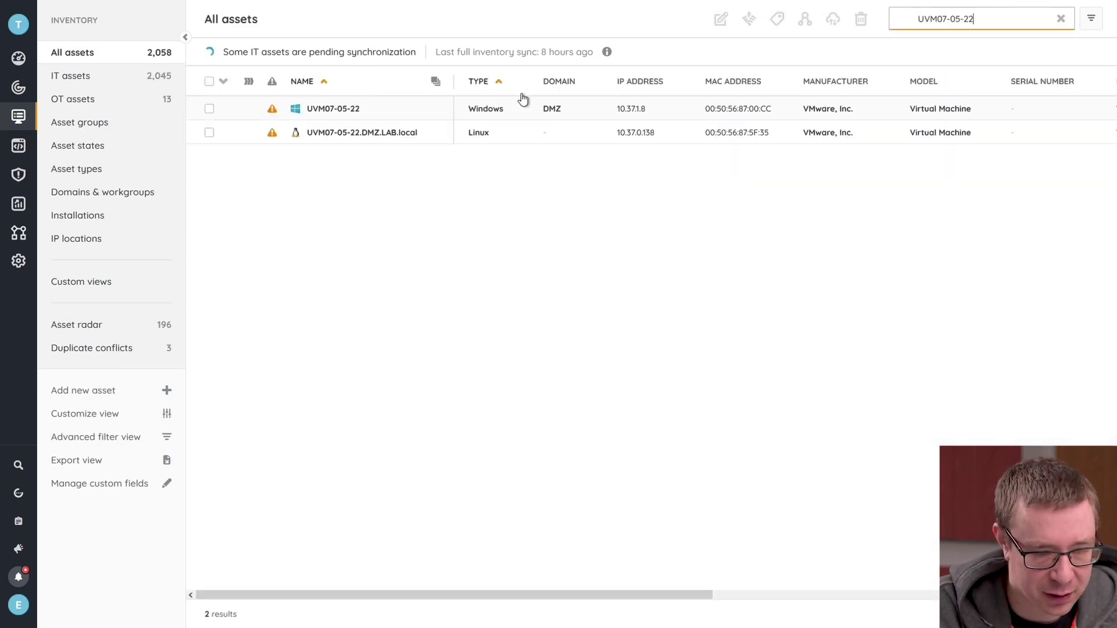
pyautogui.click(342, 113)
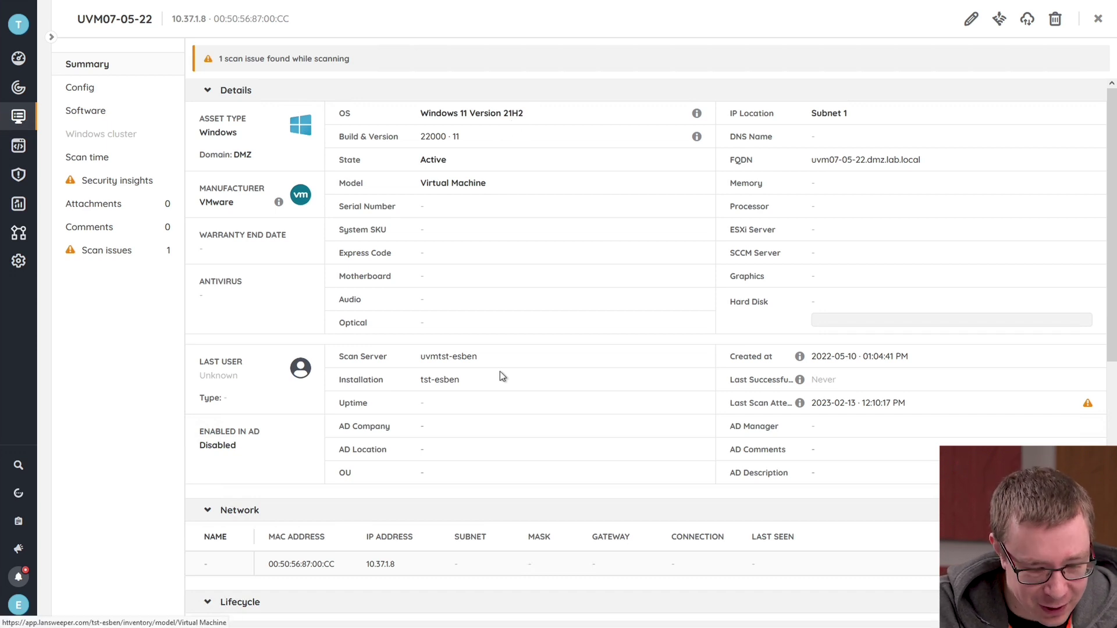
pyautogui.scroll(-5, 534, 468)
pyautogui.scroll(2, 532, 466)
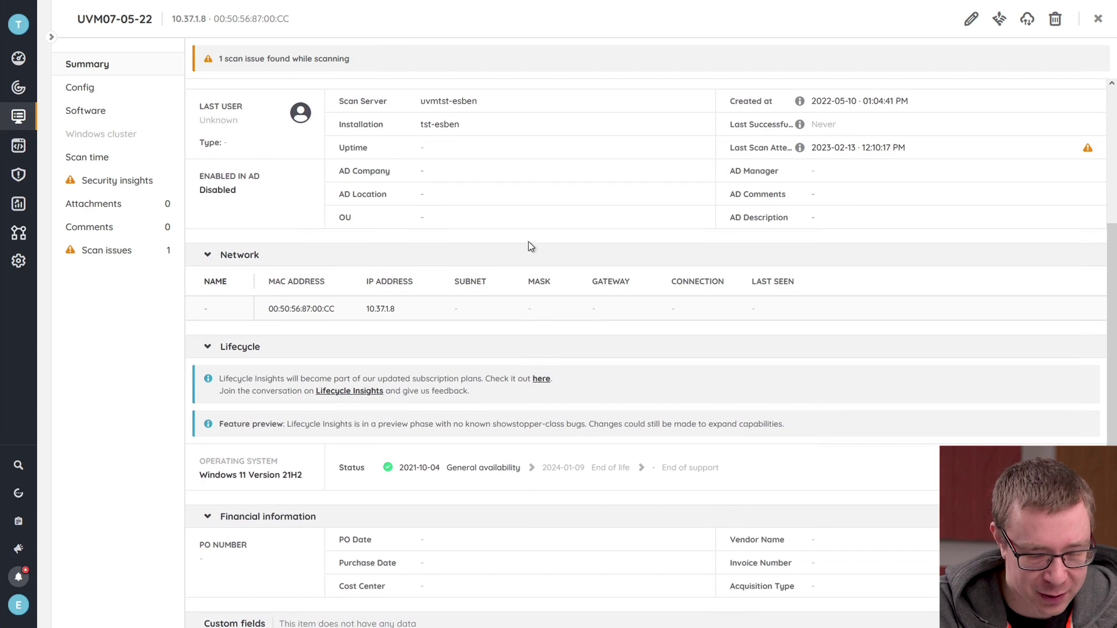
pyautogui.scroll(-3, 535, 270)
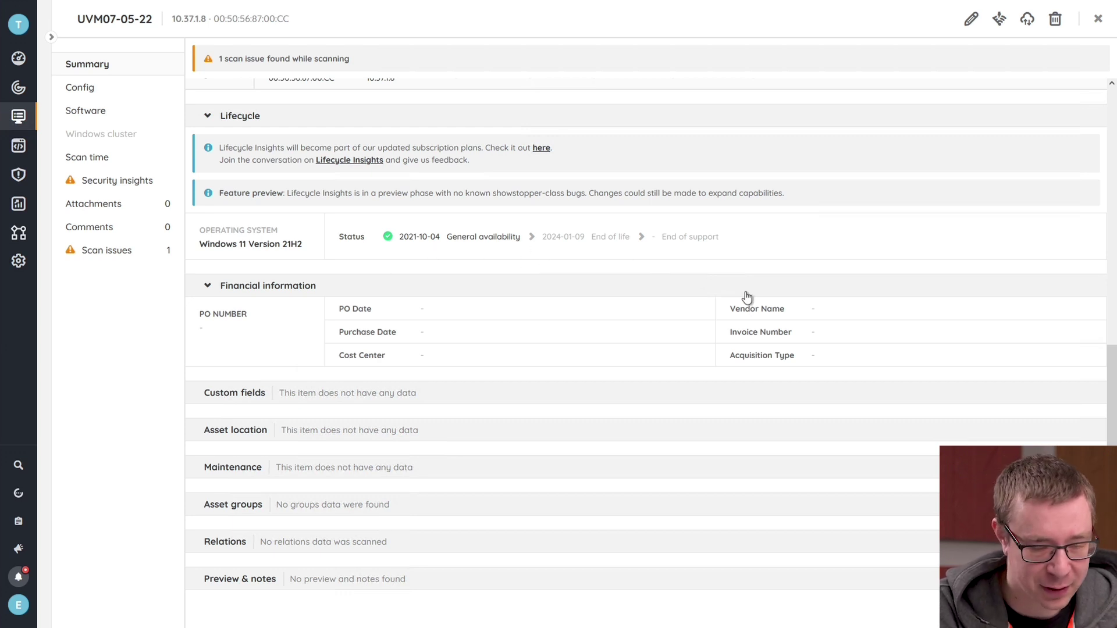
pyautogui.scroll(6, 746, 296)
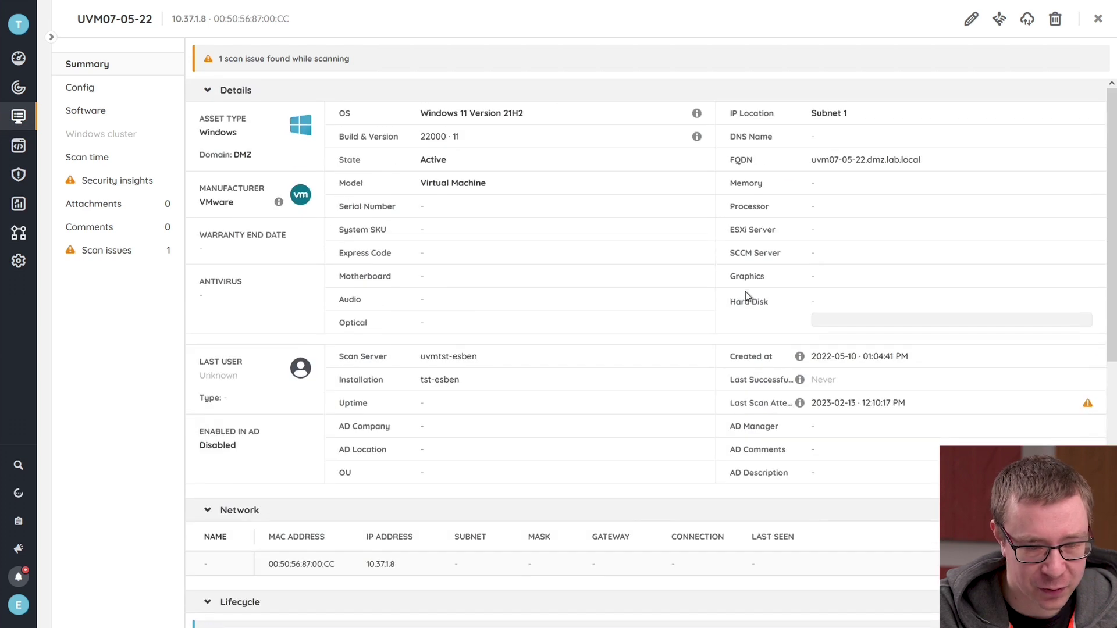
pyautogui.click(81, 121)
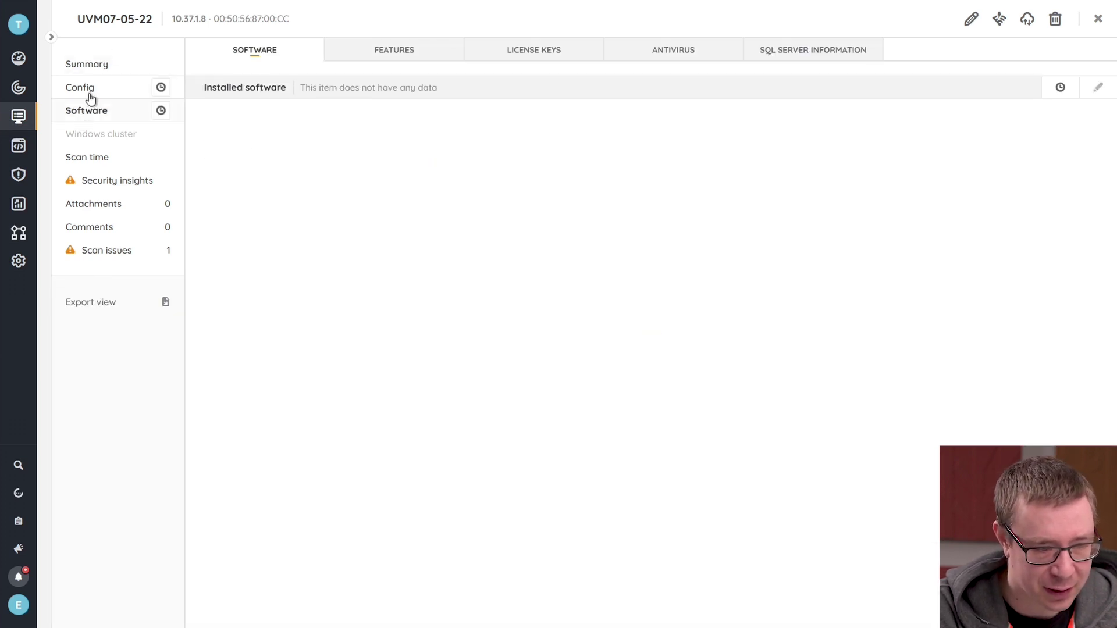
pyautogui.click(90, 97)
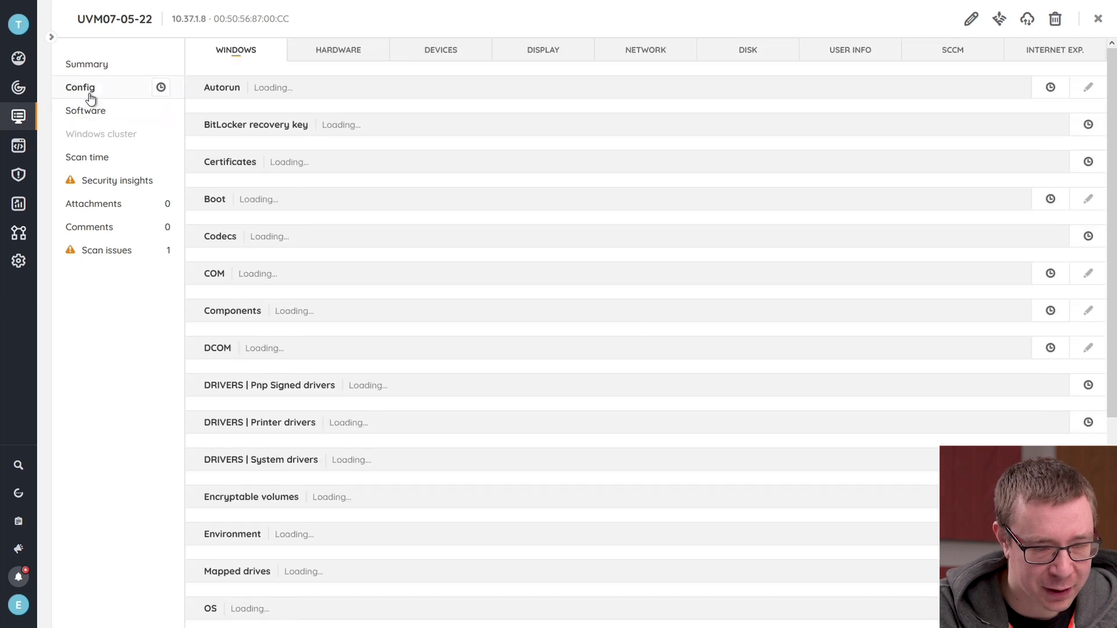
pyautogui.click(323, 52)
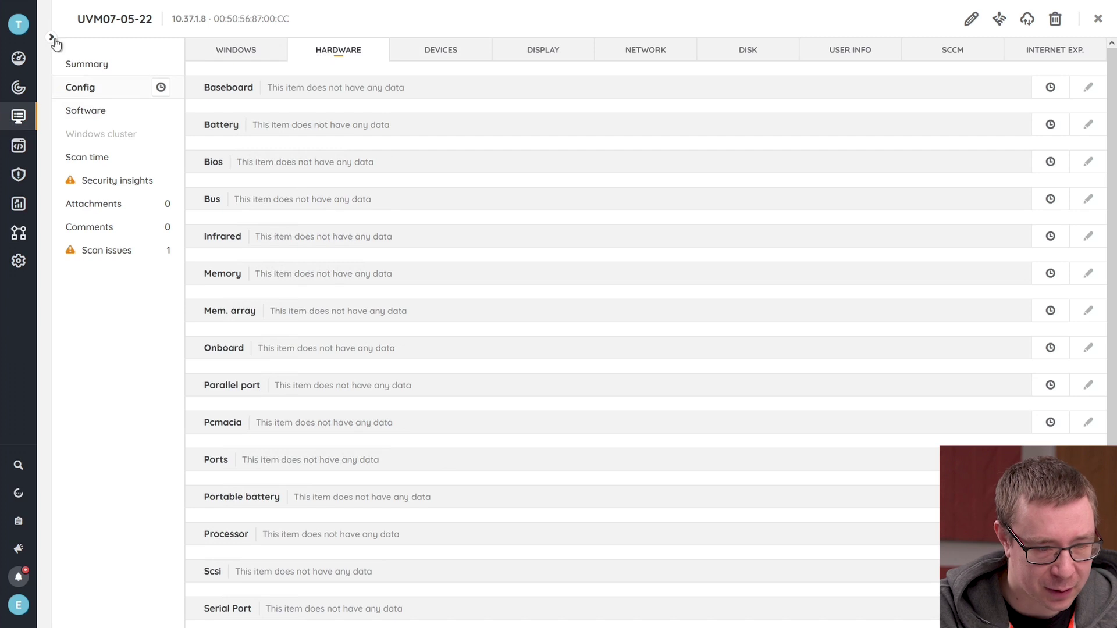
pyautogui.click(77, 62)
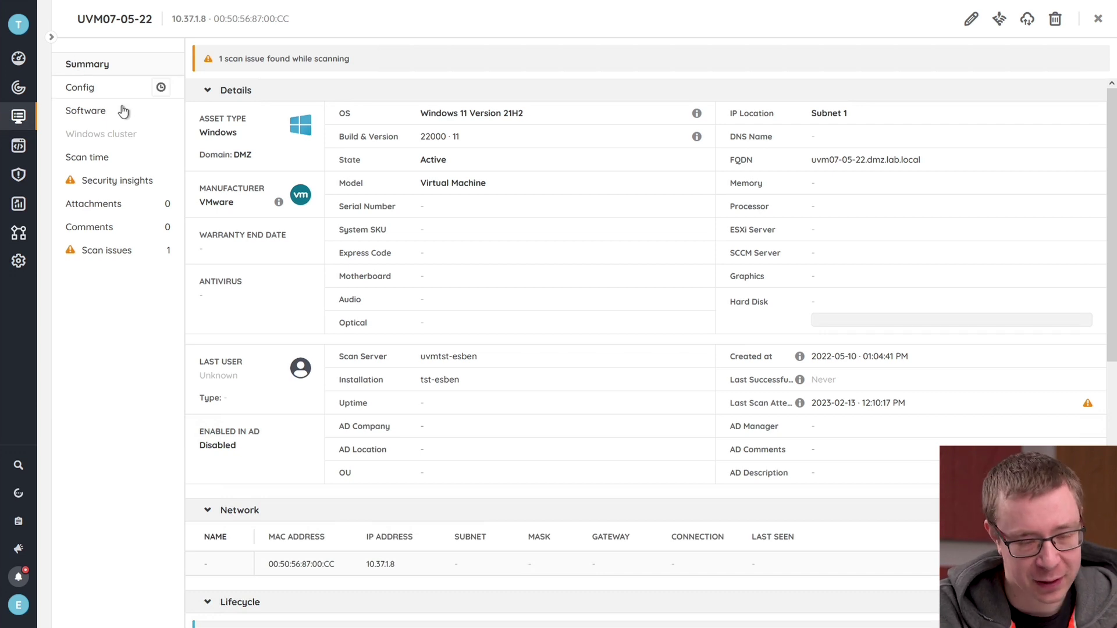
# Search the inventory for 'uvntst' and open the UVMTST-ESBEN Windows 10 Pro asset.
pyautogui.click(19, 117)
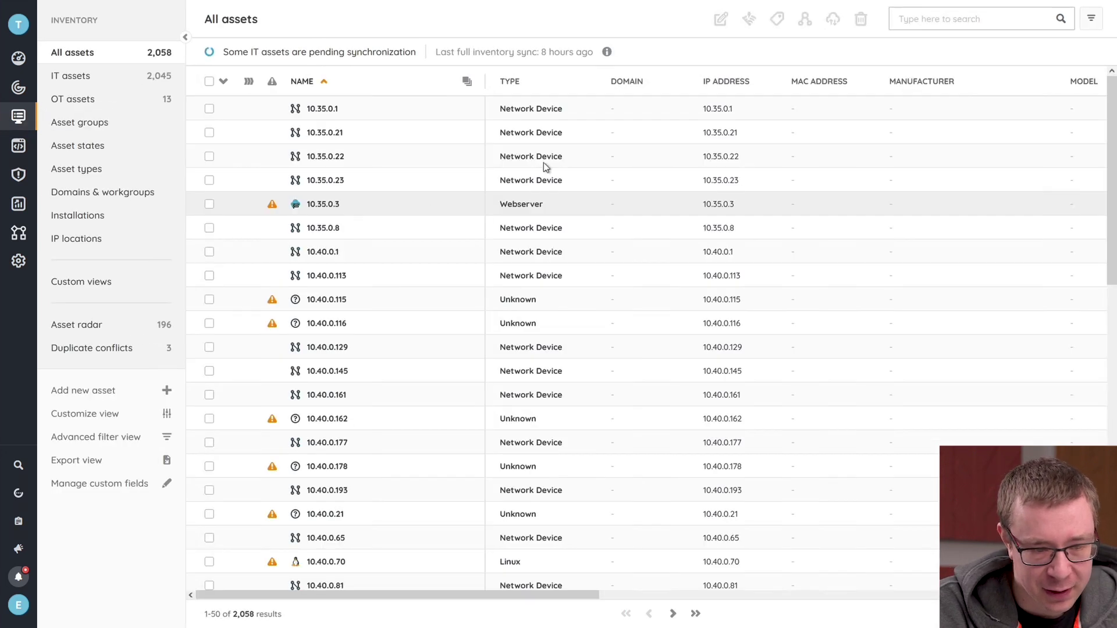
pyautogui.click(913, 20)
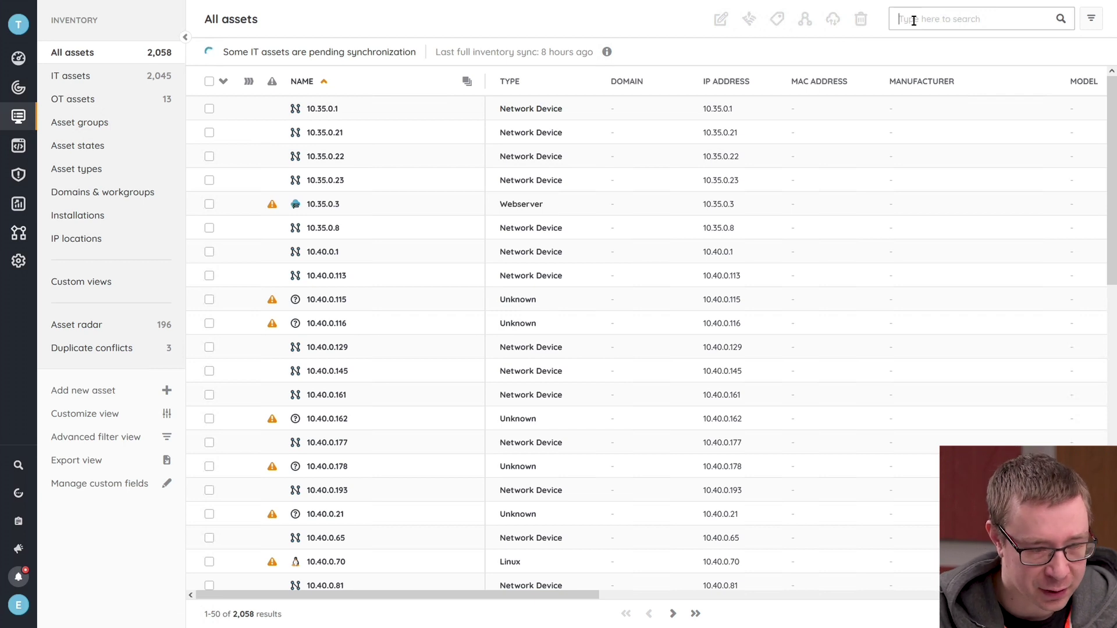
pyautogui.write('uvntst')
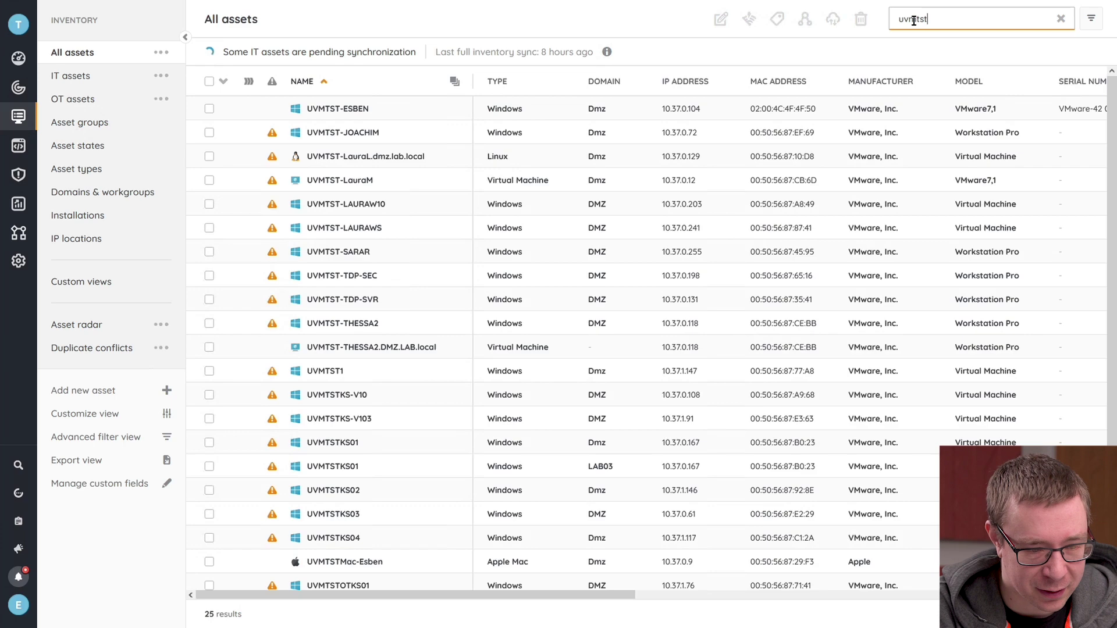
pyautogui.click(341, 107)
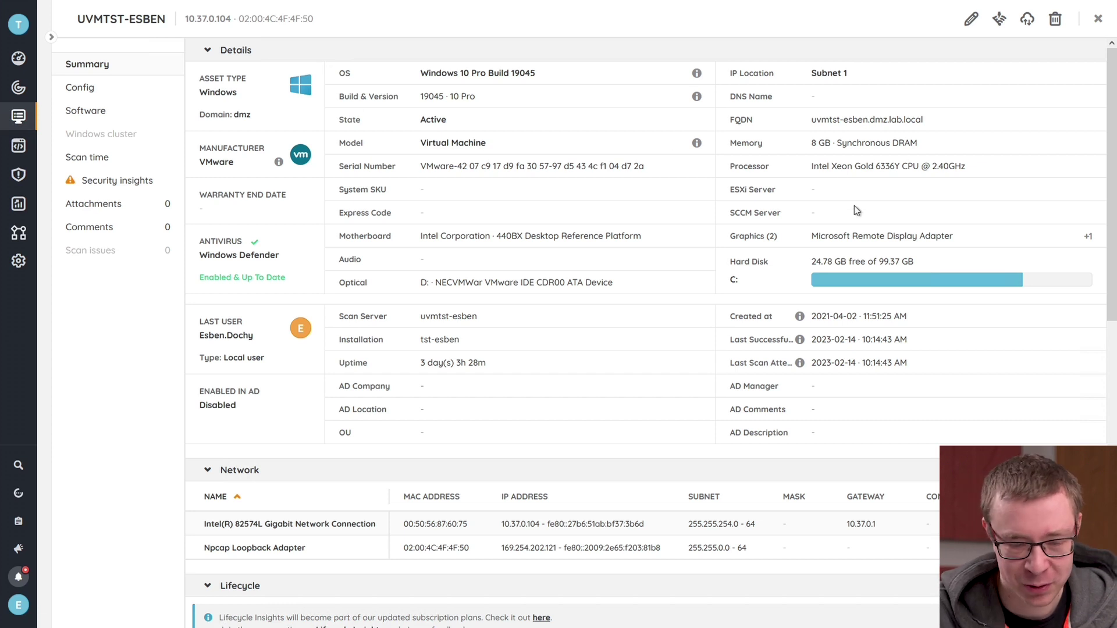
pyautogui.moveTo(854, 281)
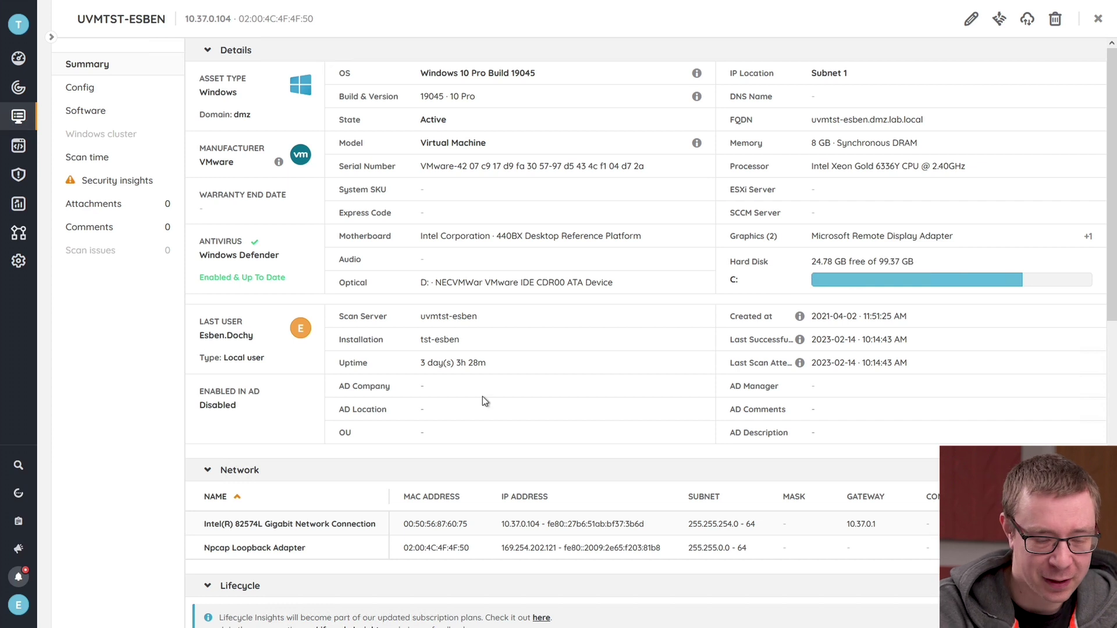
pyautogui.scroll(-5, 483, 397)
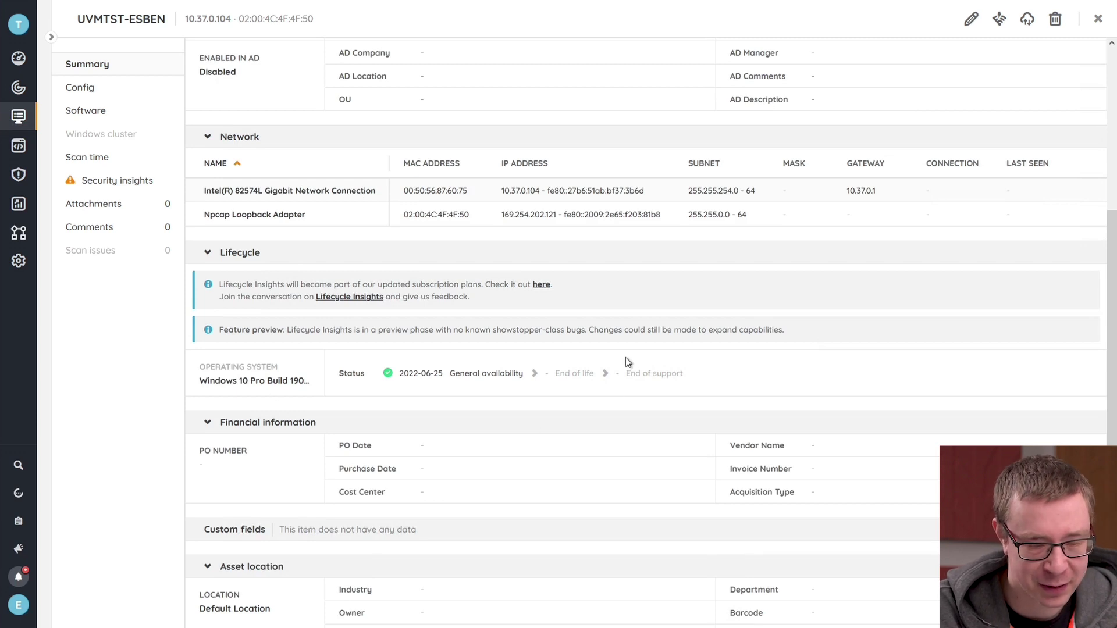
pyautogui.scroll(-4, 393, 319)
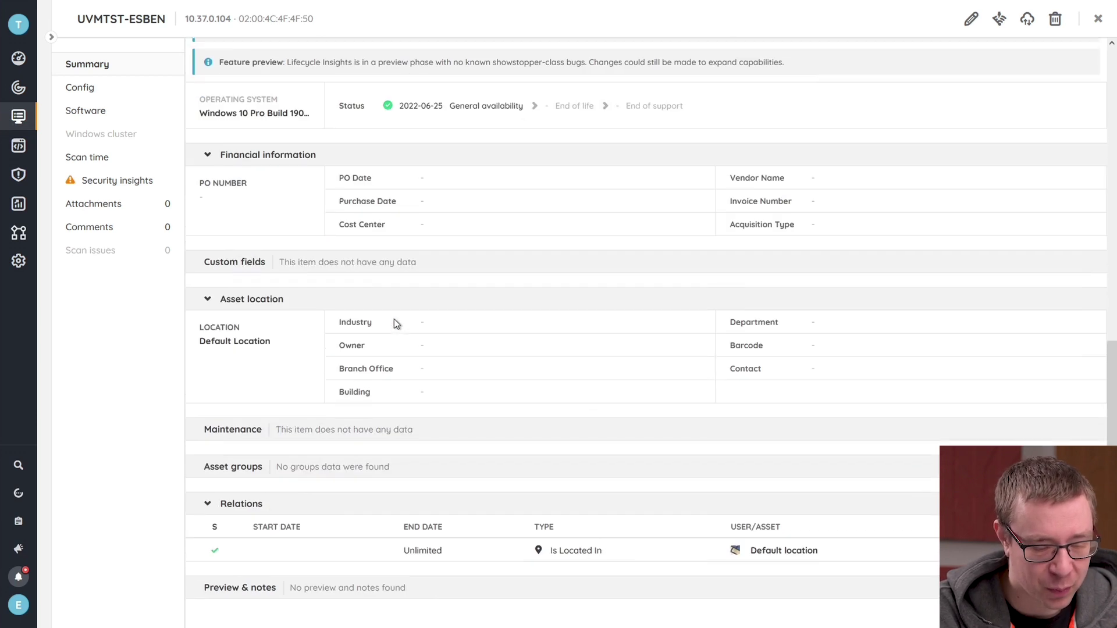
pyautogui.scroll(9, 393, 319)
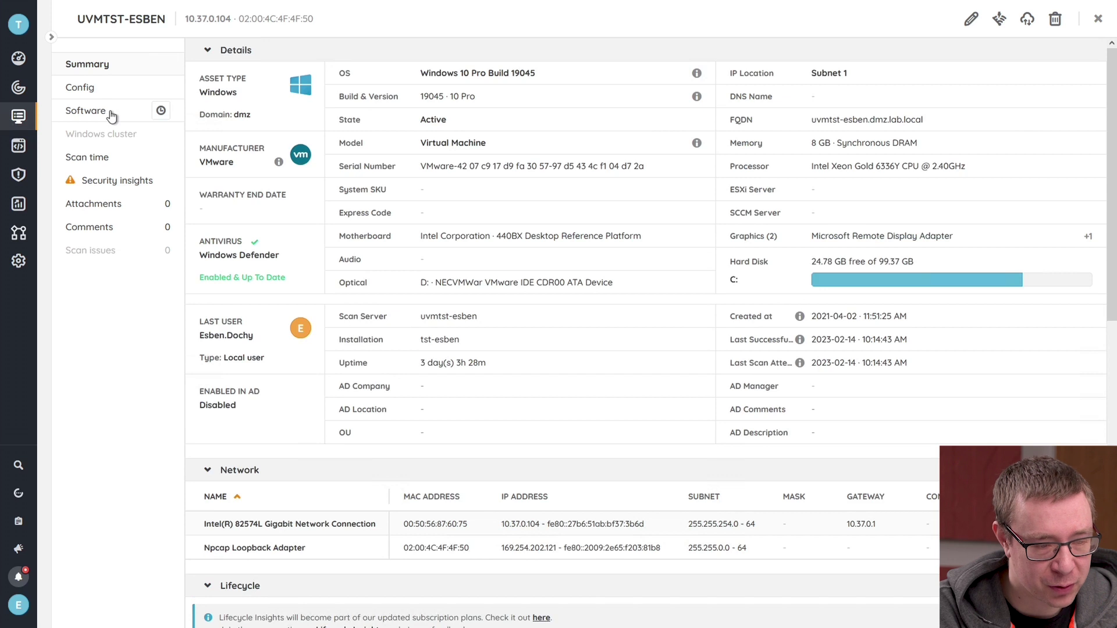
# Browse UVMTST-ESBEN's installed software and Windows features, ending on its Config inventory.
pyautogui.click(86, 111)
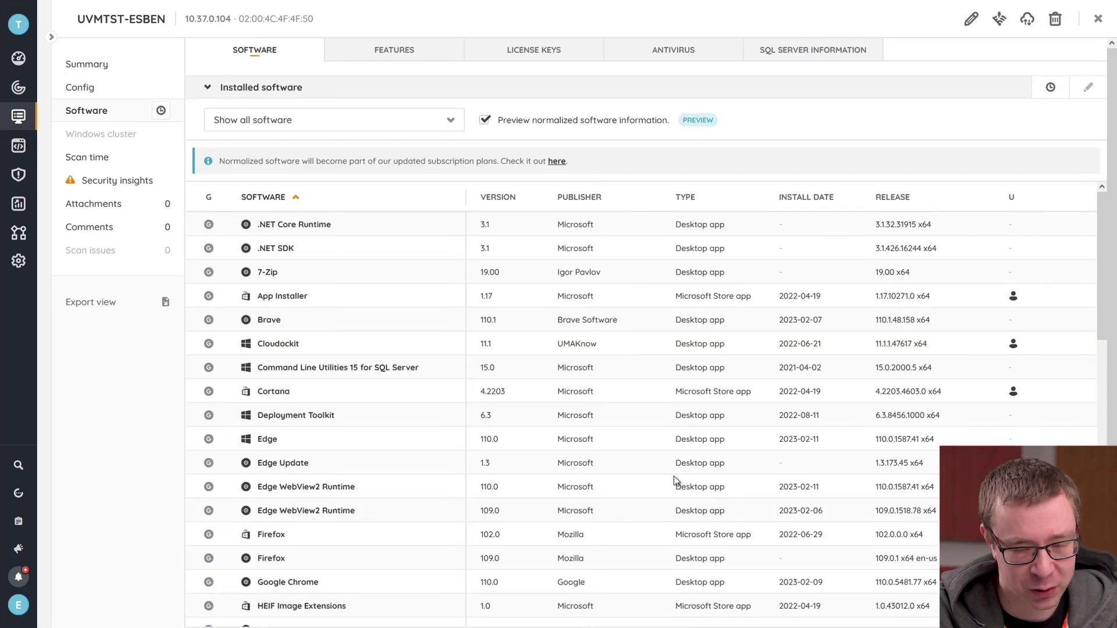
pyautogui.scroll(-6, 687, 498)
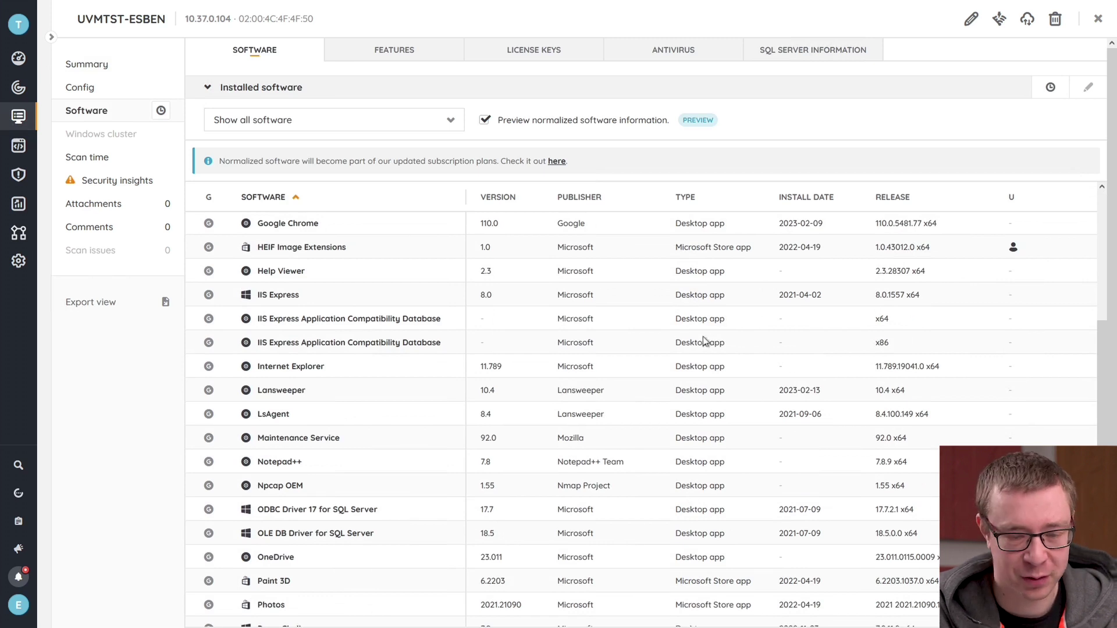
pyautogui.scroll(6, 711, 336)
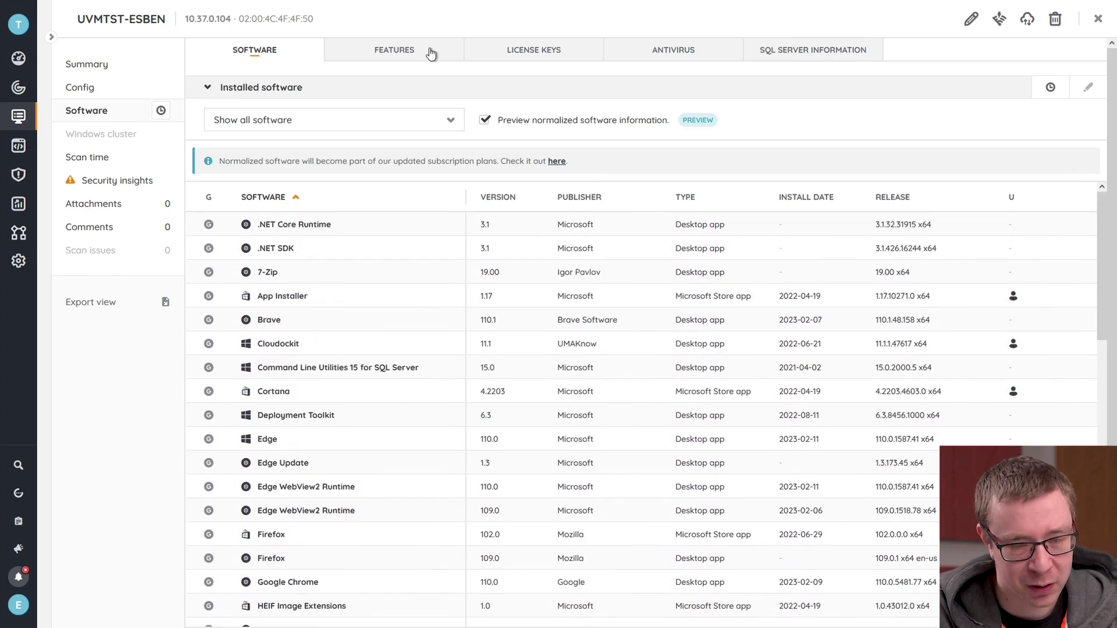
pyautogui.click(430, 53)
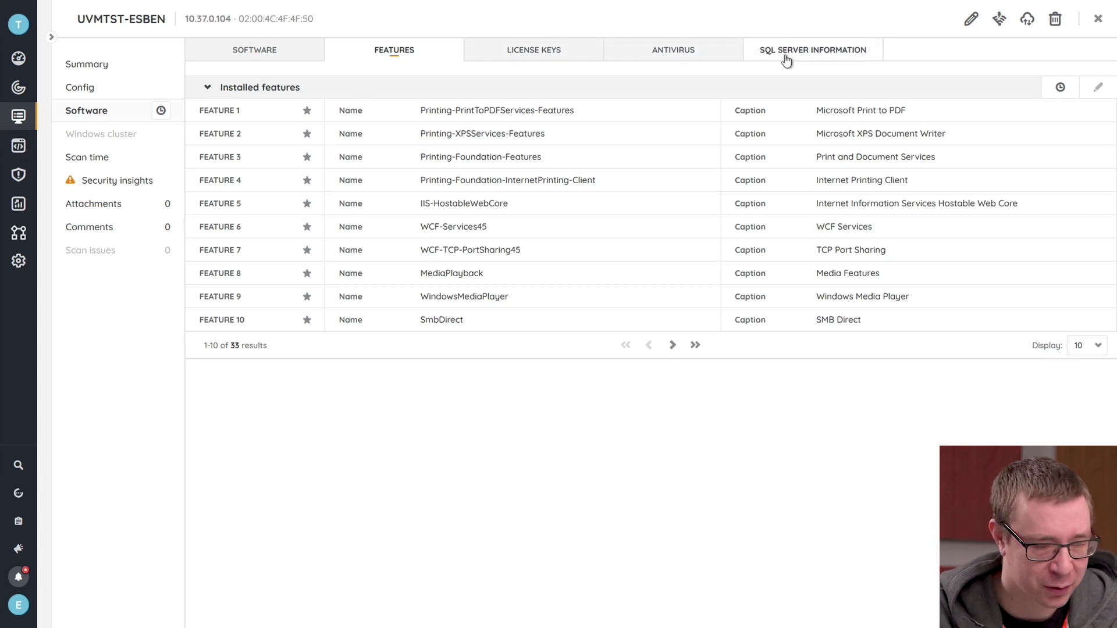
pyautogui.click(89, 91)
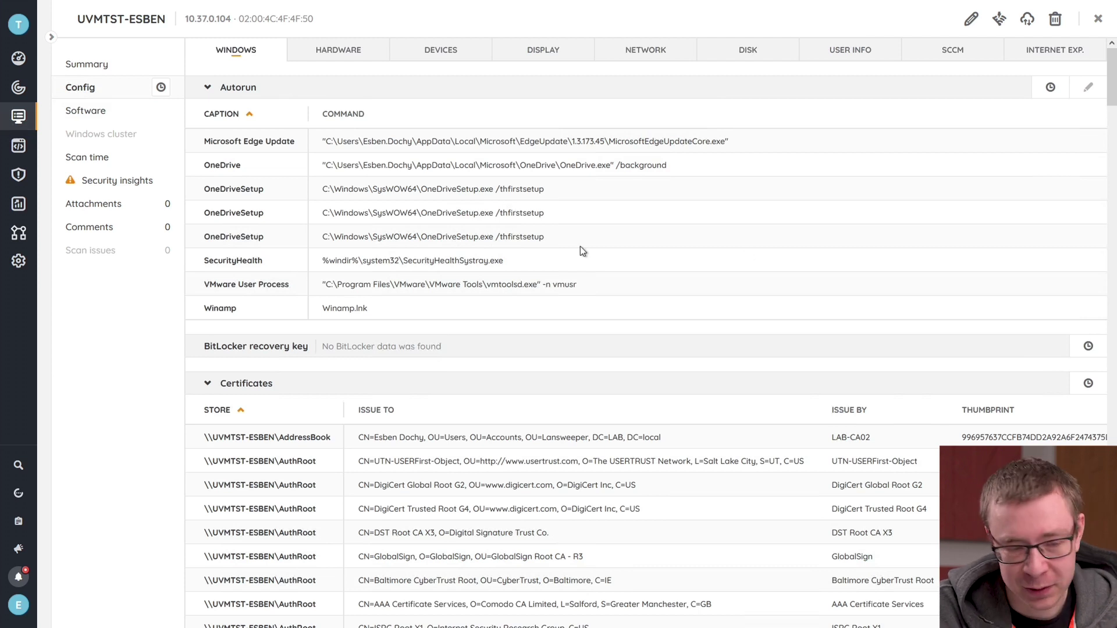
# Collapse the Autorun and Certificates sections, skim the Windows configuration, then show Hardware details.
pyautogui.click(207, 88)
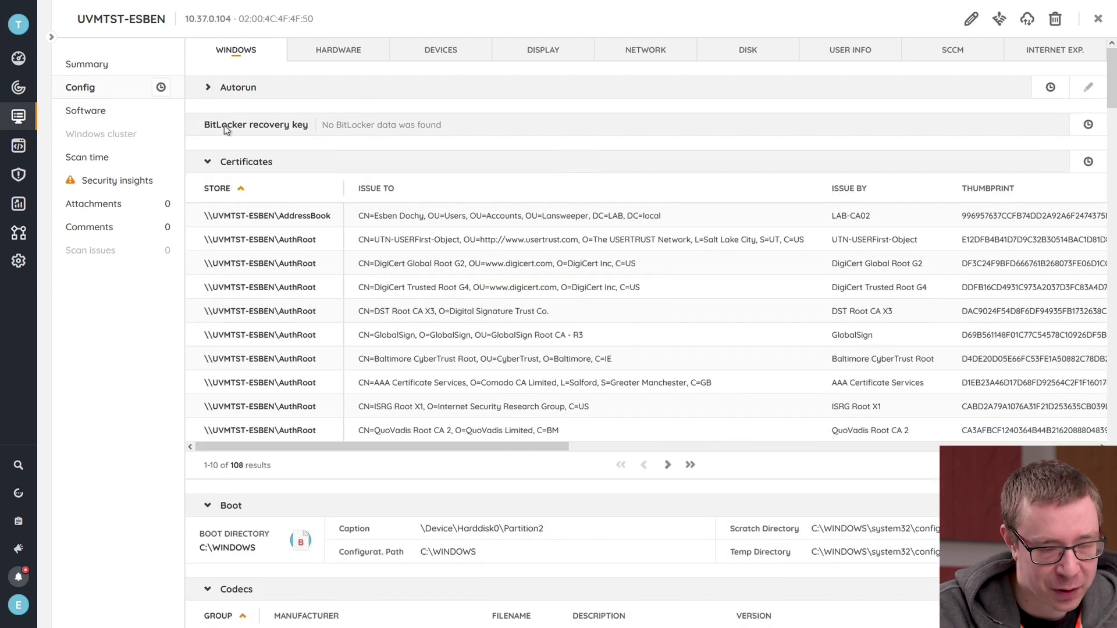
pyautogui.click(208, 162)
pyautogui.scroll(-15, 373, 403)
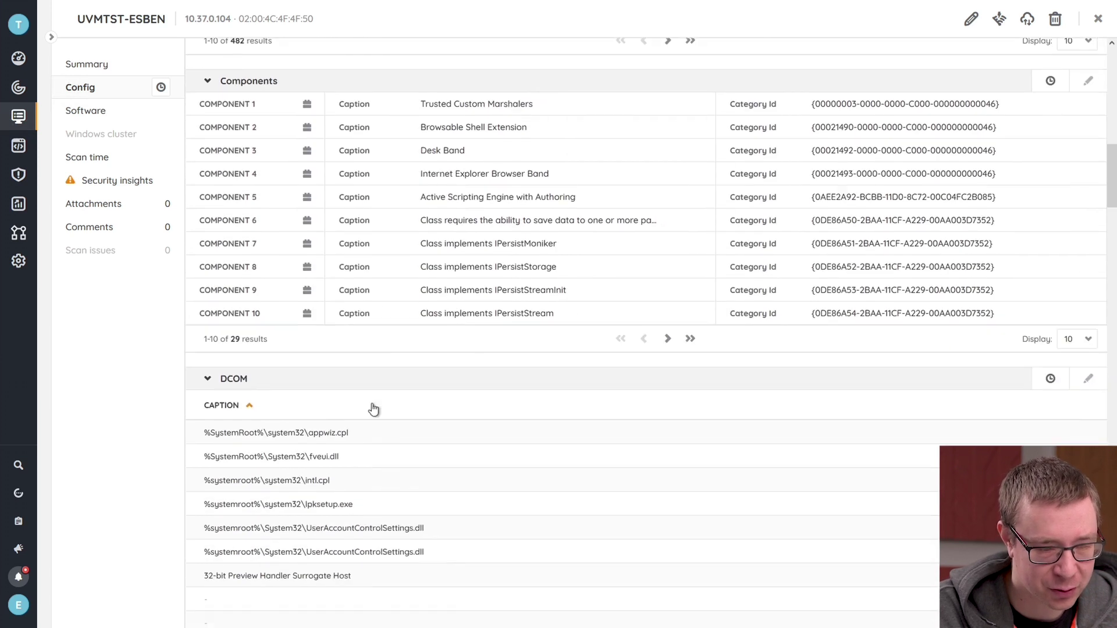
pyautogui.scroll(-15, 373, 409)
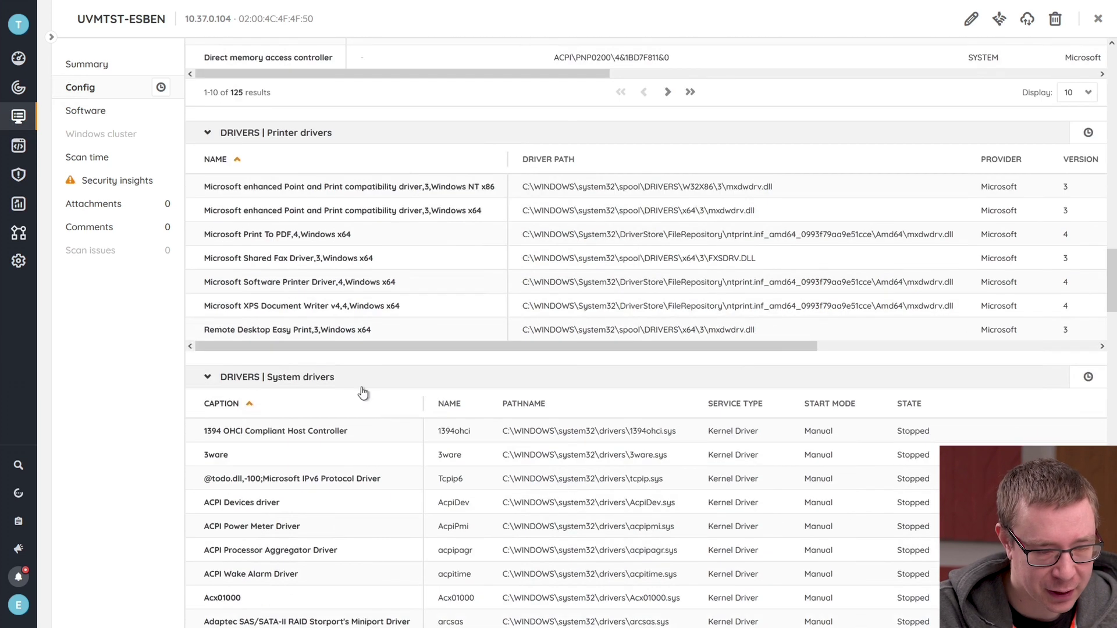
pyautogui.scroll(6, 435, 249)
pyautogui.scroll(-9, 435, 249)
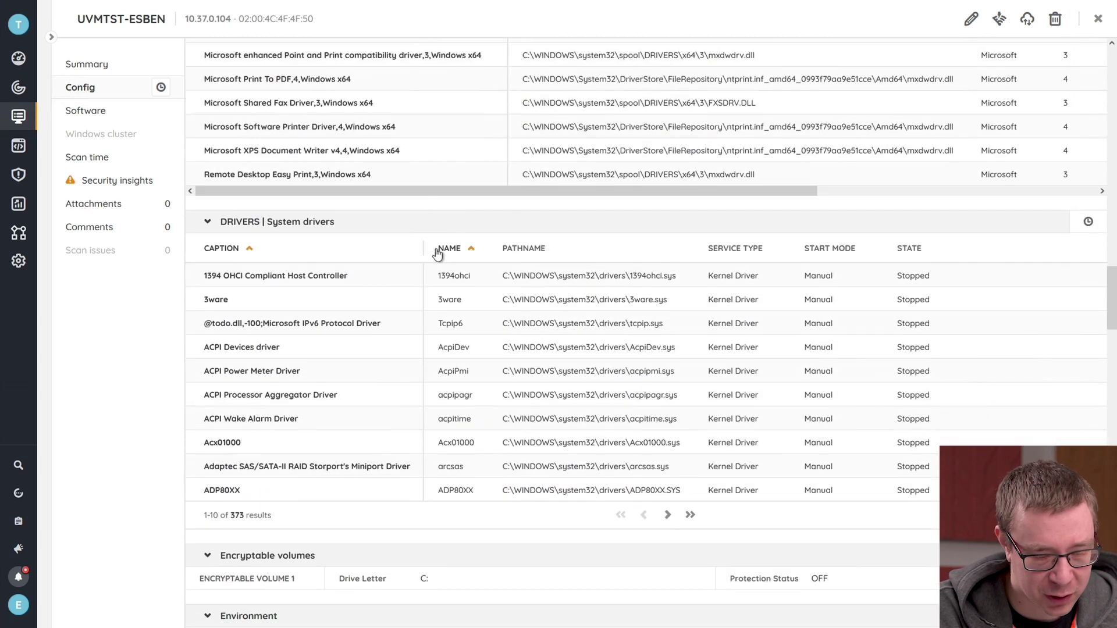
pyautogui.scroll(20, 438, 251)
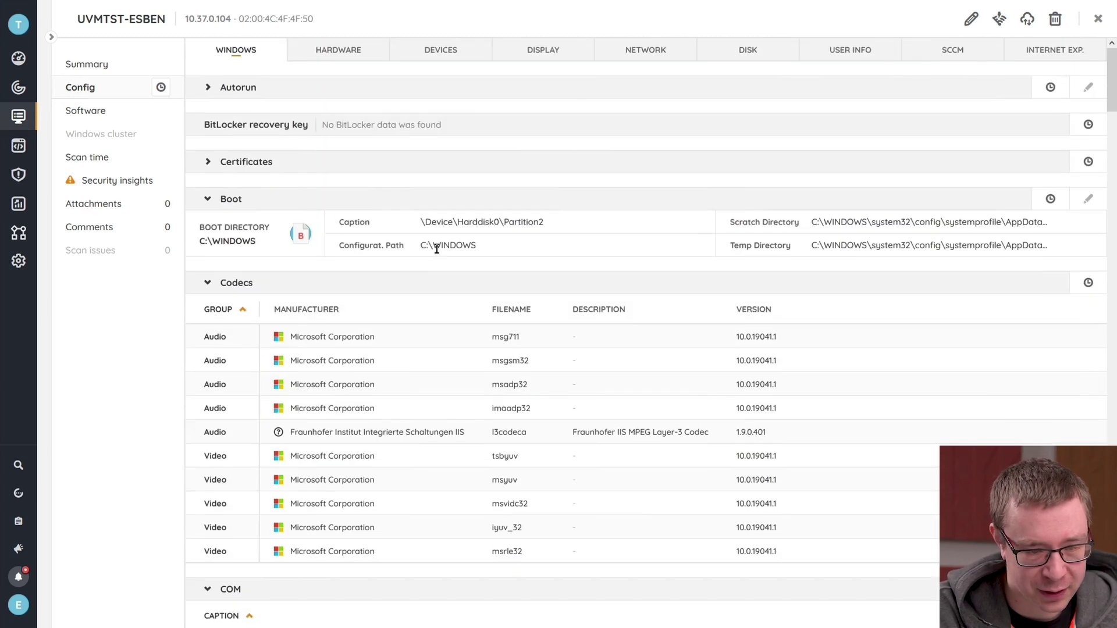
pyautogui.click(339, 50)
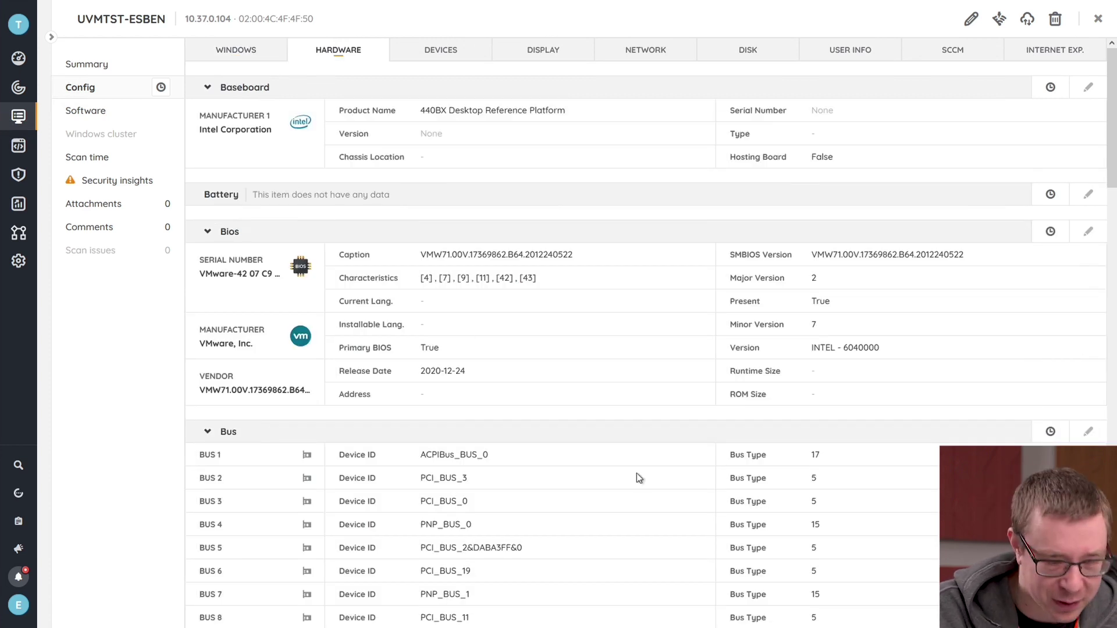
# Step through UVMTST-ESBEN's Hardware, Devices, Display, Network, Disk and User Info configuration tabs.
pyautogui.scroll(-10, 616, 394)
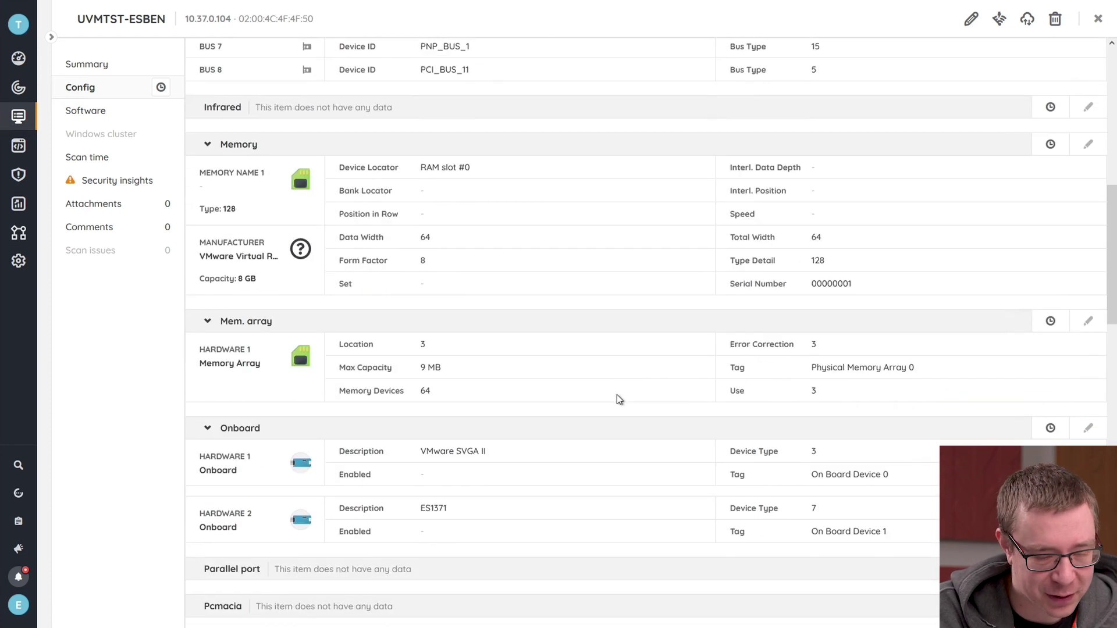
pyautogui.scroll(-5, 617, 401)
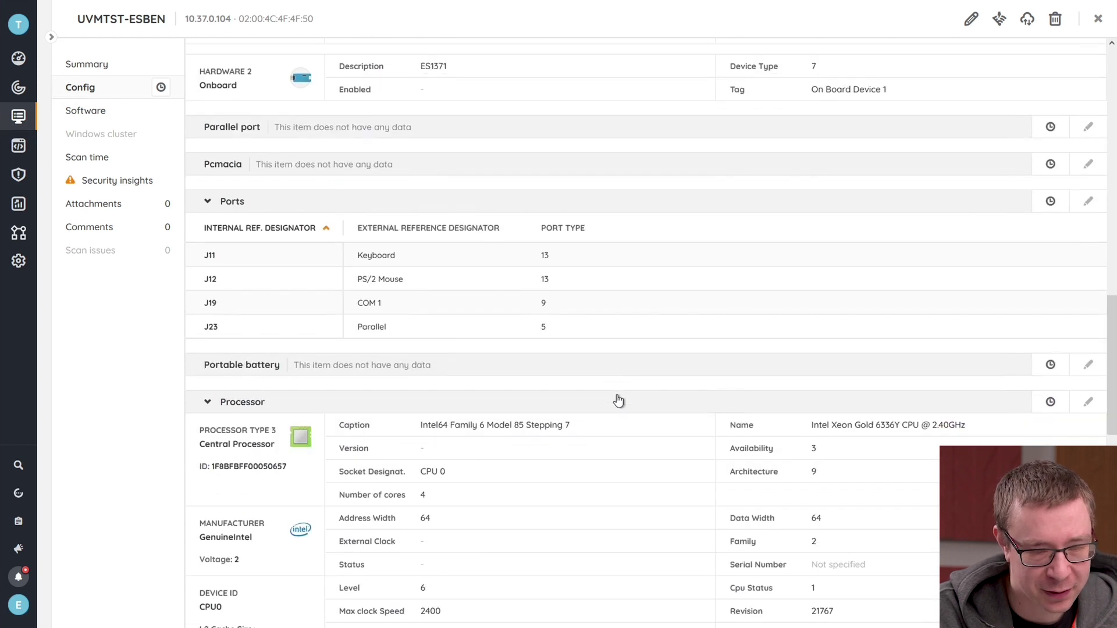
pyautogui.scroll(20, 618, 401)
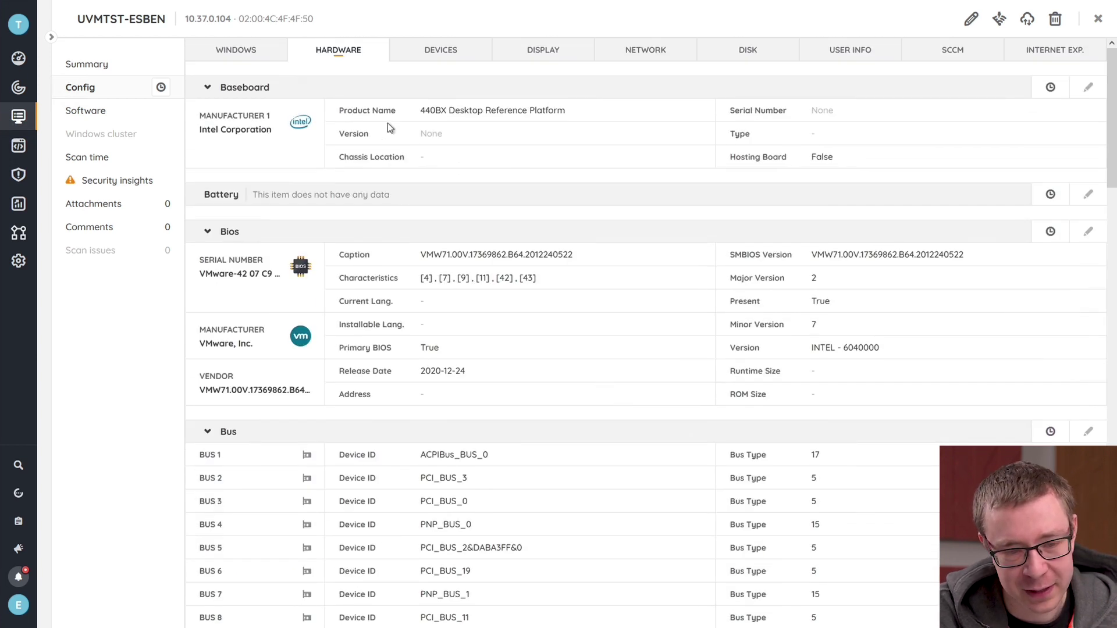
pyautogui.click(442, 60)
pyautogui.click(547, 58)
pyautogui.click(635, 58)
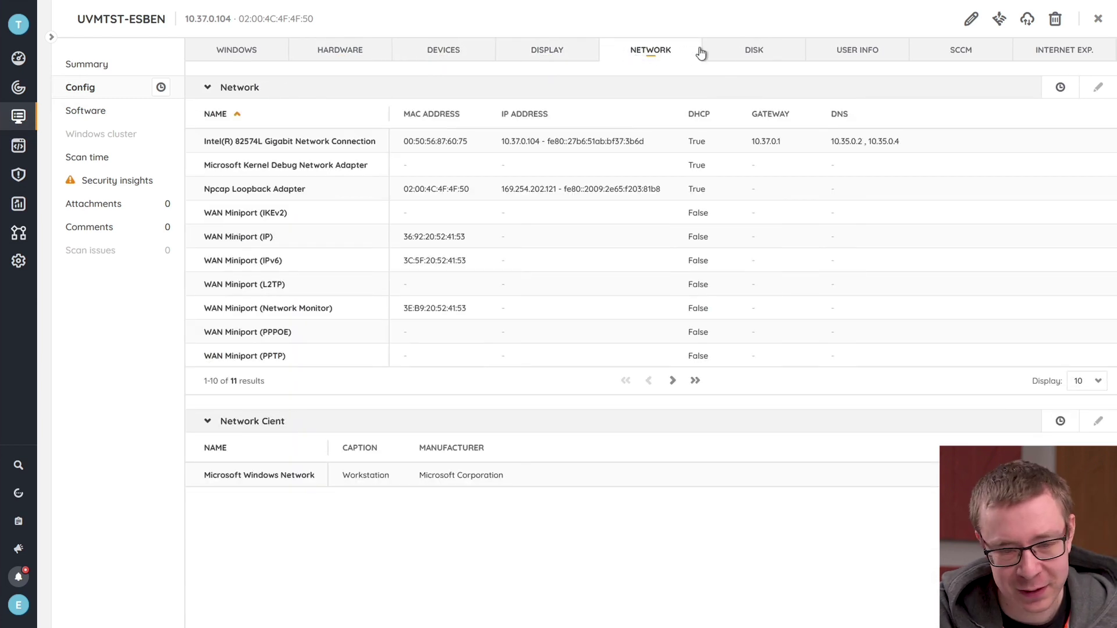
pyautogui.click(726, 53)
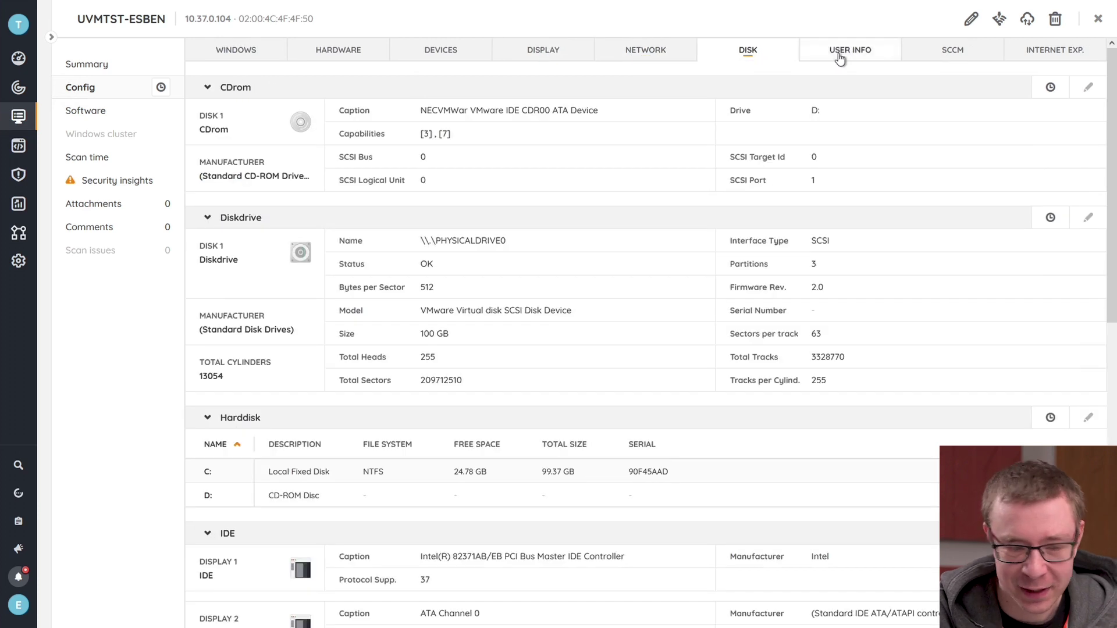
pyautogui.click(838, 56)
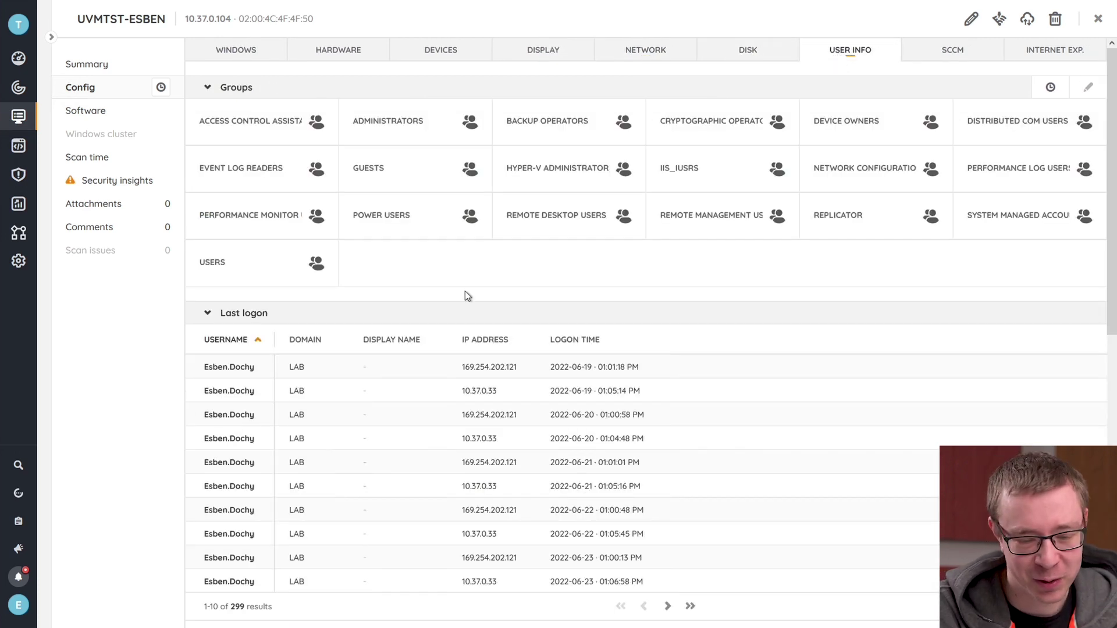